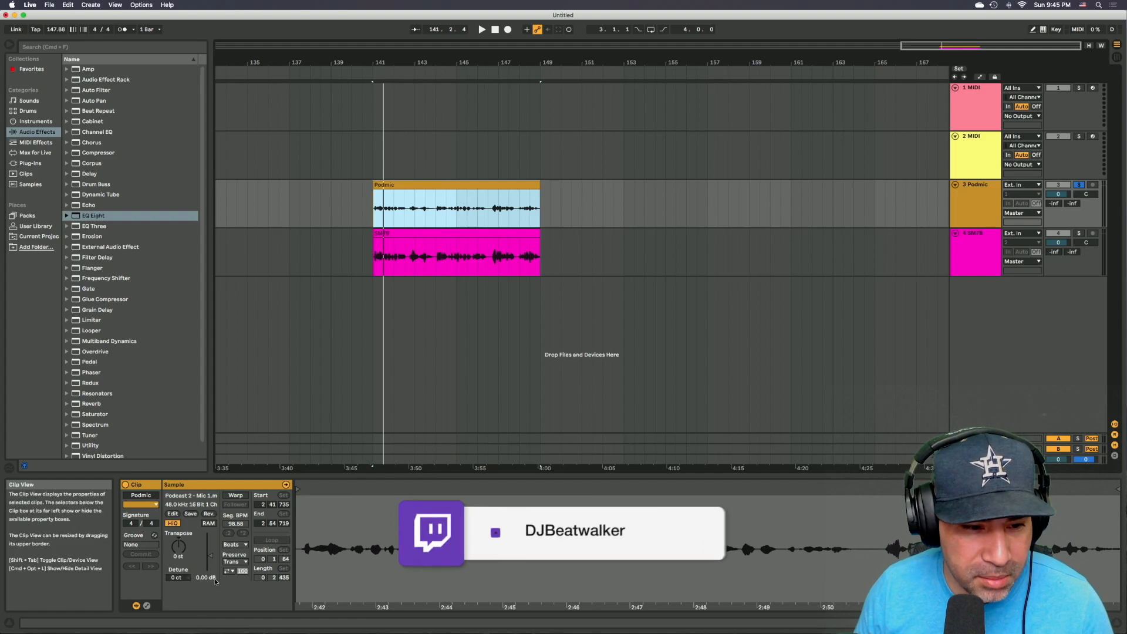
Step: Raise the Podmic clip's gain to match the SM7B clip and compare both tracks in solo with EQ Eight off
{"action": "left_click_drag", "start_coordinate": [209, 561], "coordinate": [213, 547]}
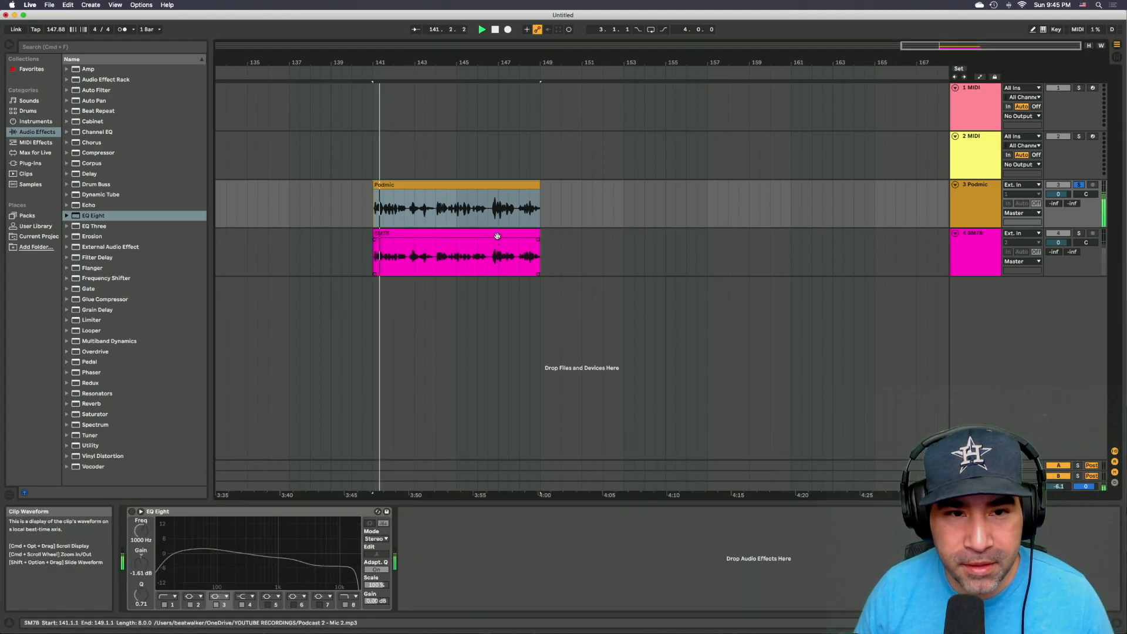
{"action": "left_click", "coordinate": [1079, 234]}
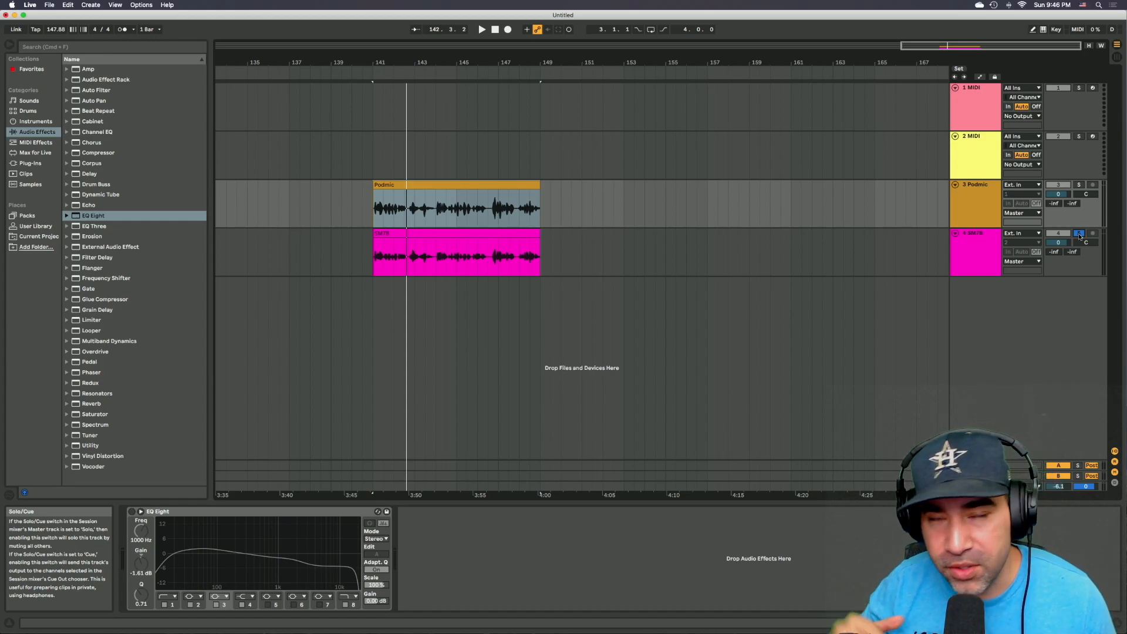
{"action": "key", "text": "space"}
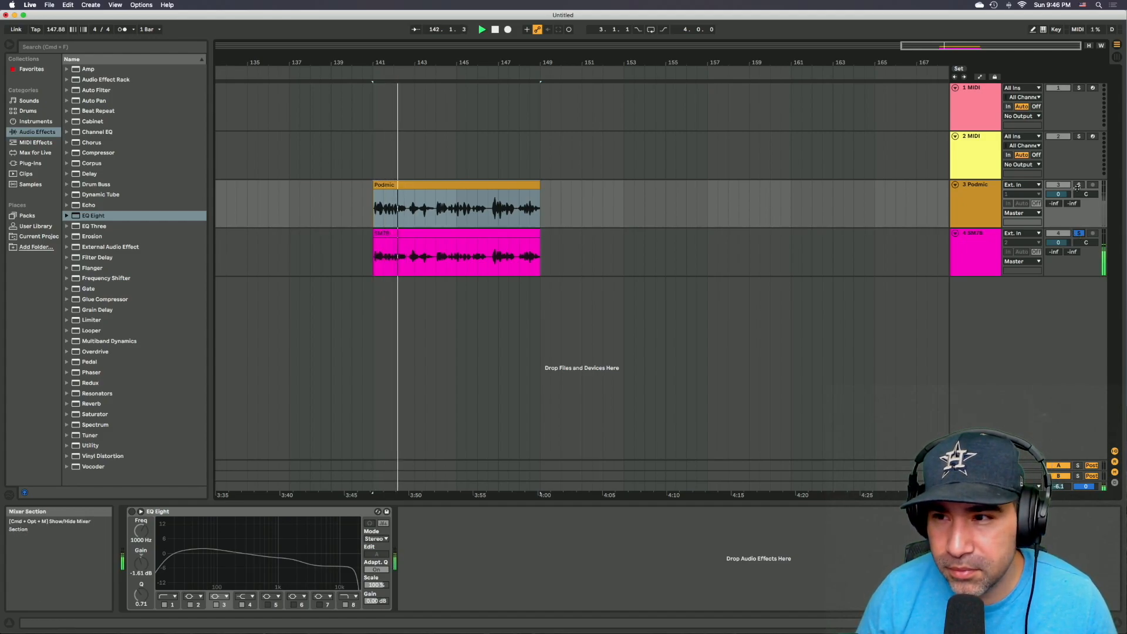
{"action": "left_click", "coordinate": [1079, 185]}
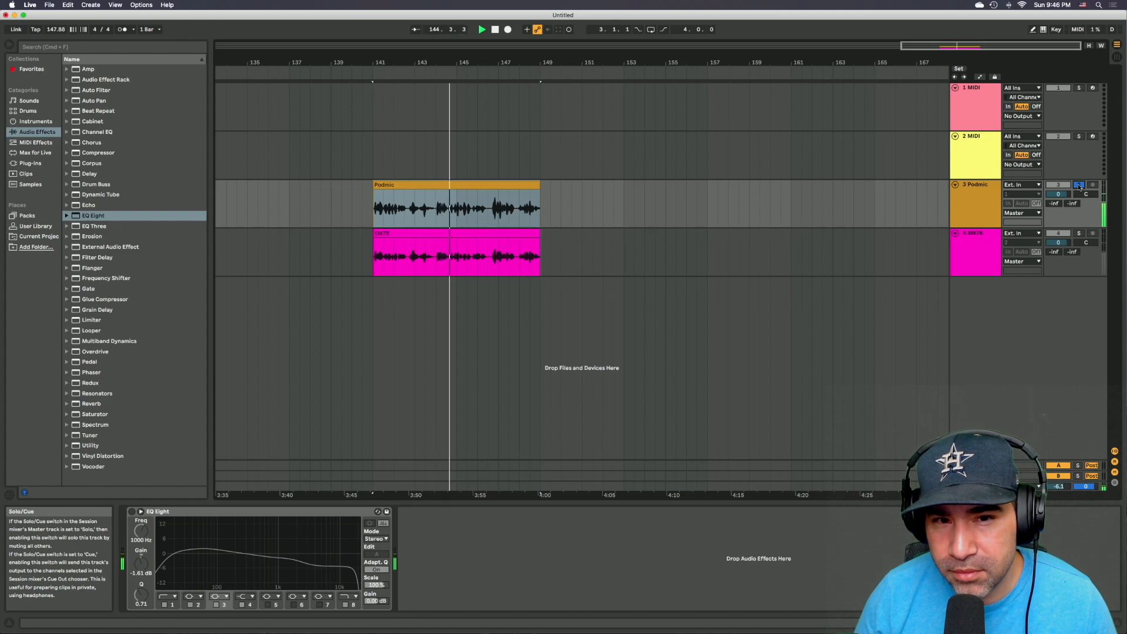
{"action": "key", "text": "space"}
Step: Activate the EQ Eight device on the Podmic track
{"action": "left_click", "coordinate": [515, 185]}
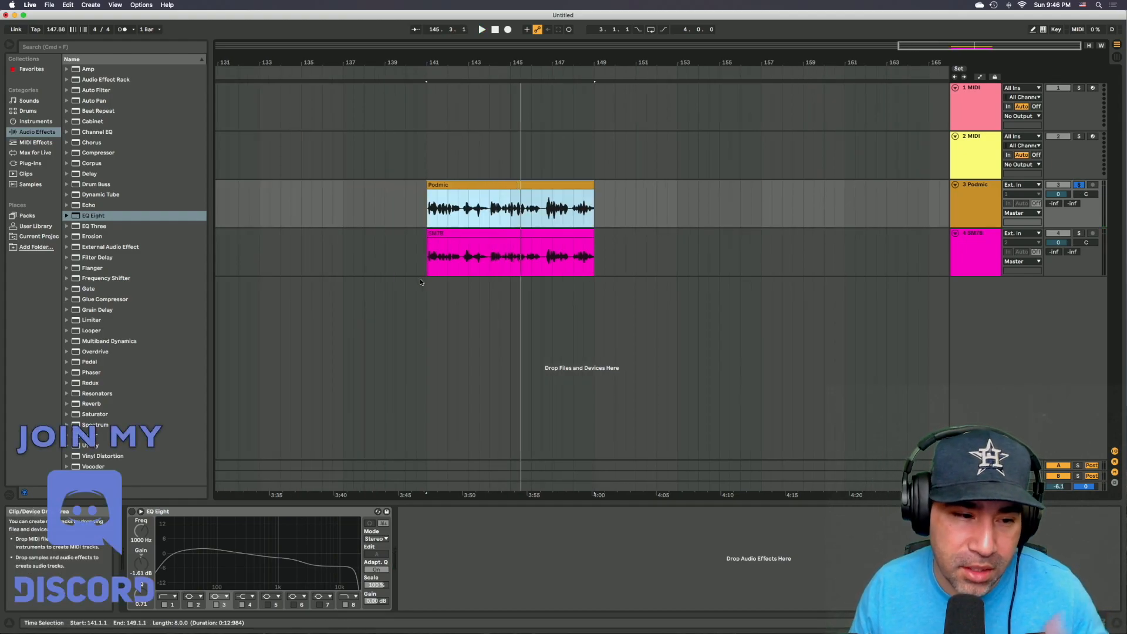
{"action": "left_click", "coordinate": [136, 518]}
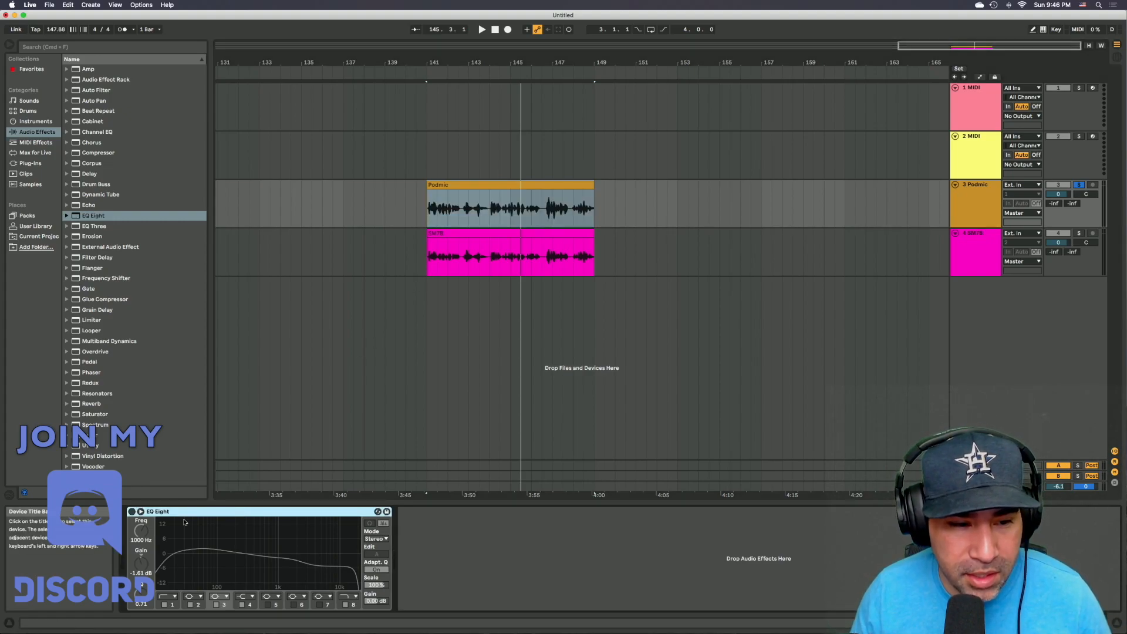
{"action": "left_click", "coordinate": [131, 511]}
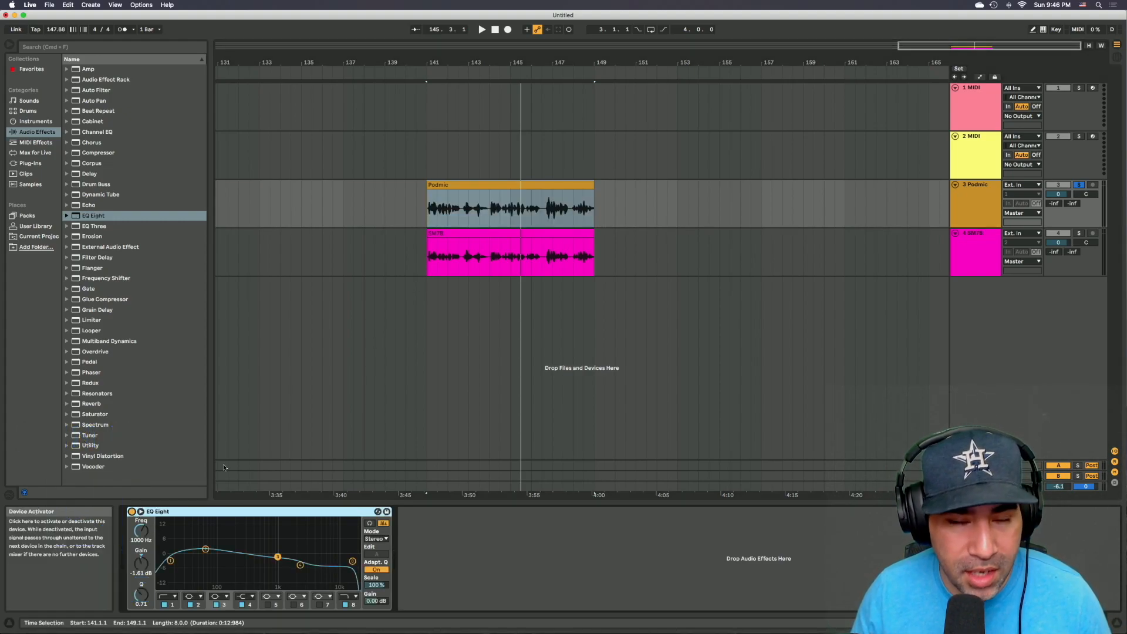
Step: Play repeatedly from bar 144 and compare the equalized Podmic with the SM7B by soloing each track alternately
{"action": "left_click", "coordinate": [488, 211]}
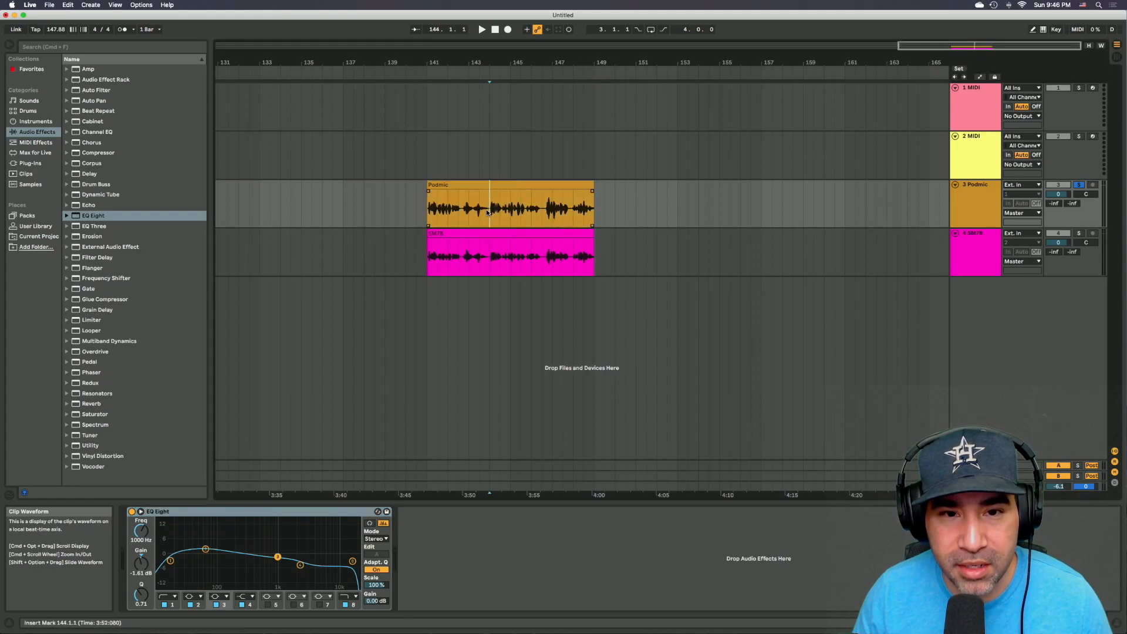
{"action": "key", "text": "space"}
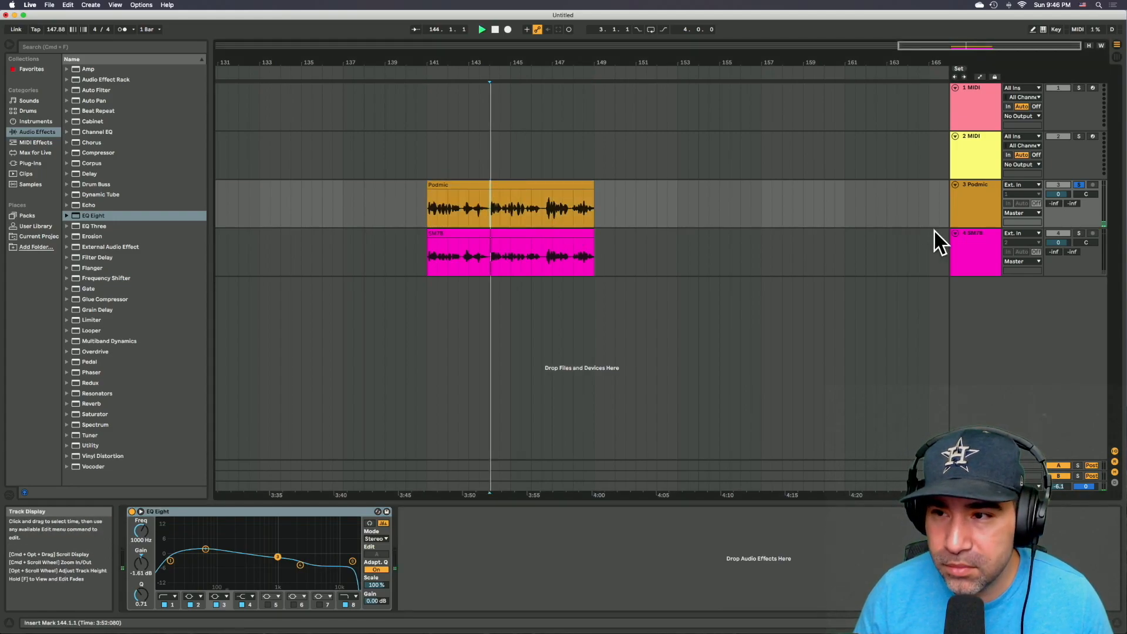
{"action": "left_click", "coordinate": [1079, 233]}
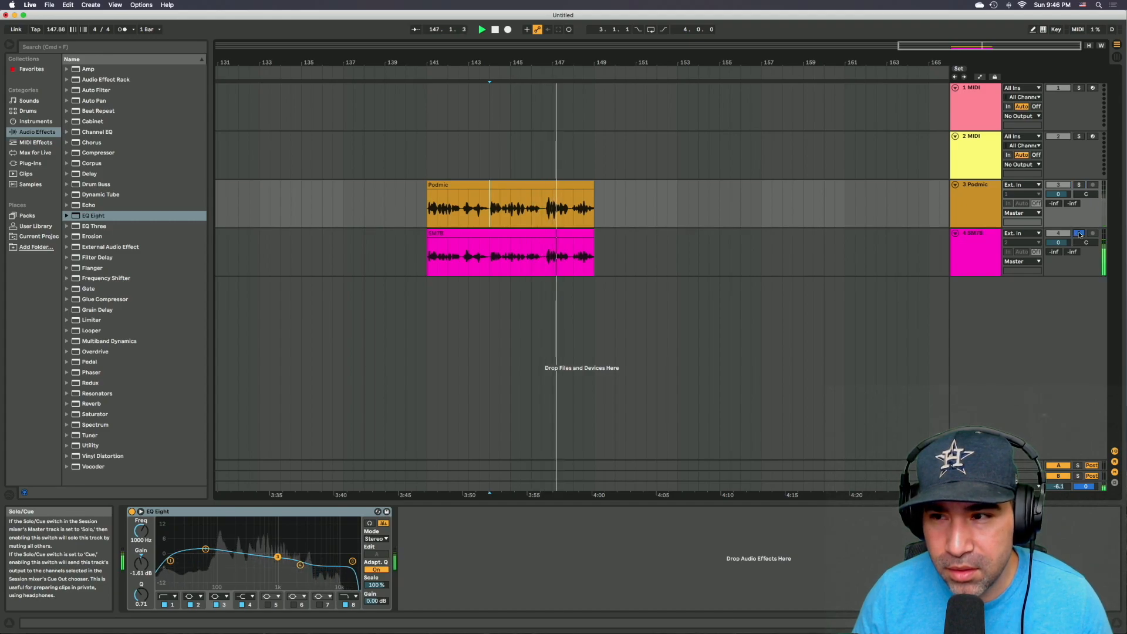
{"action": "left_click", "coordinate": [1079, 234]}
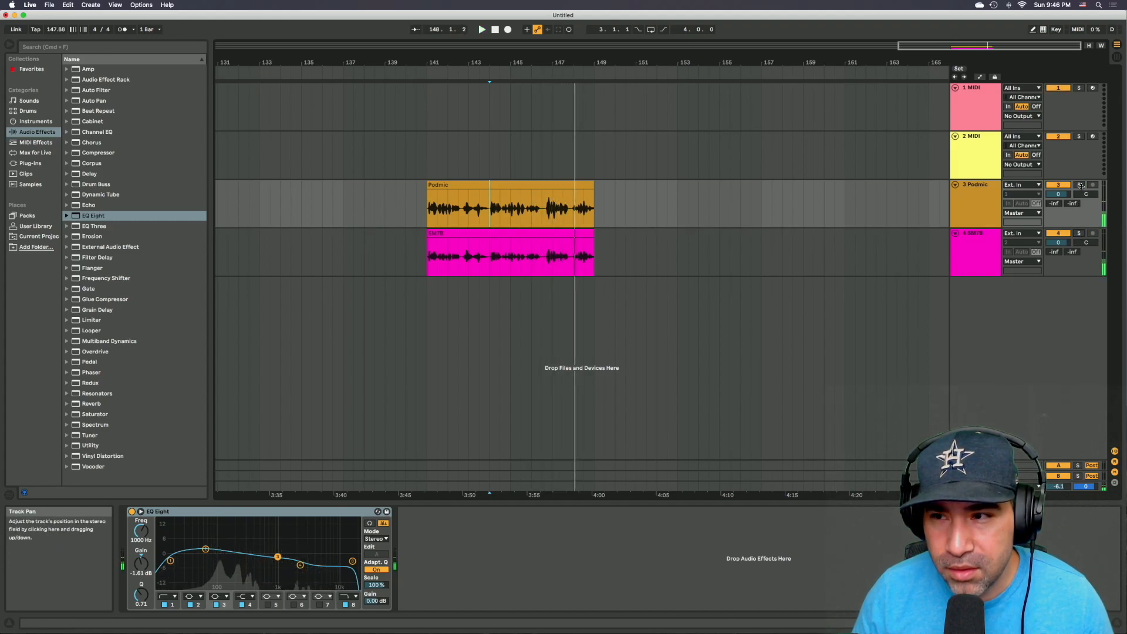
{"action": "left_click", "coordinate": [1079, 234]}
{"action": "key", "text": "space"}
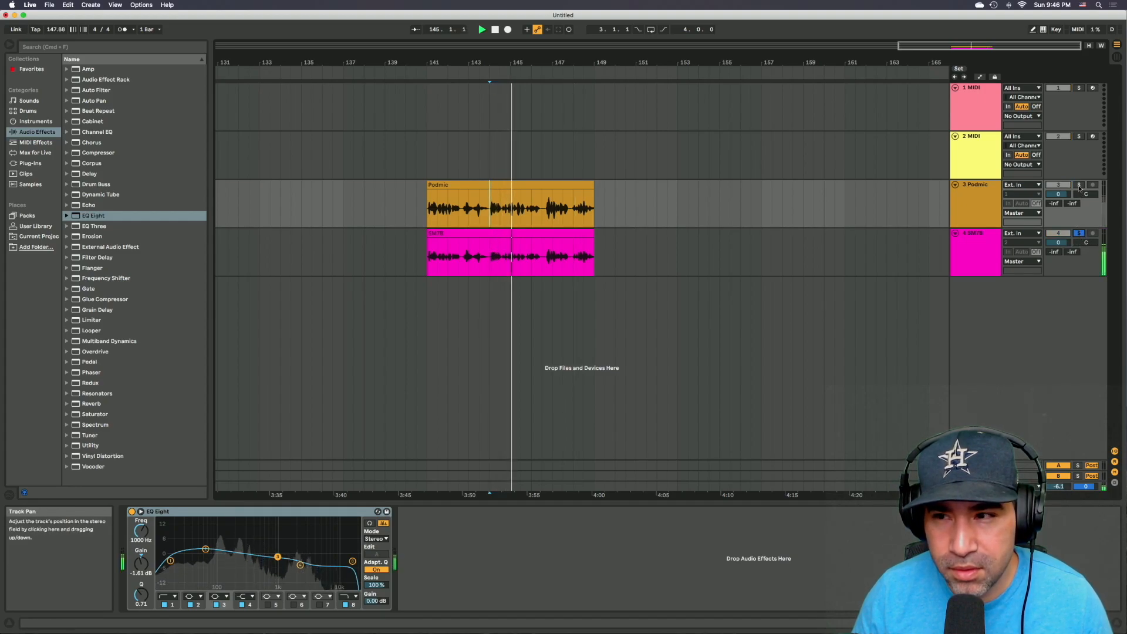
{"action": "key", "text": "space"}
{"action": "key", "text": "space"}
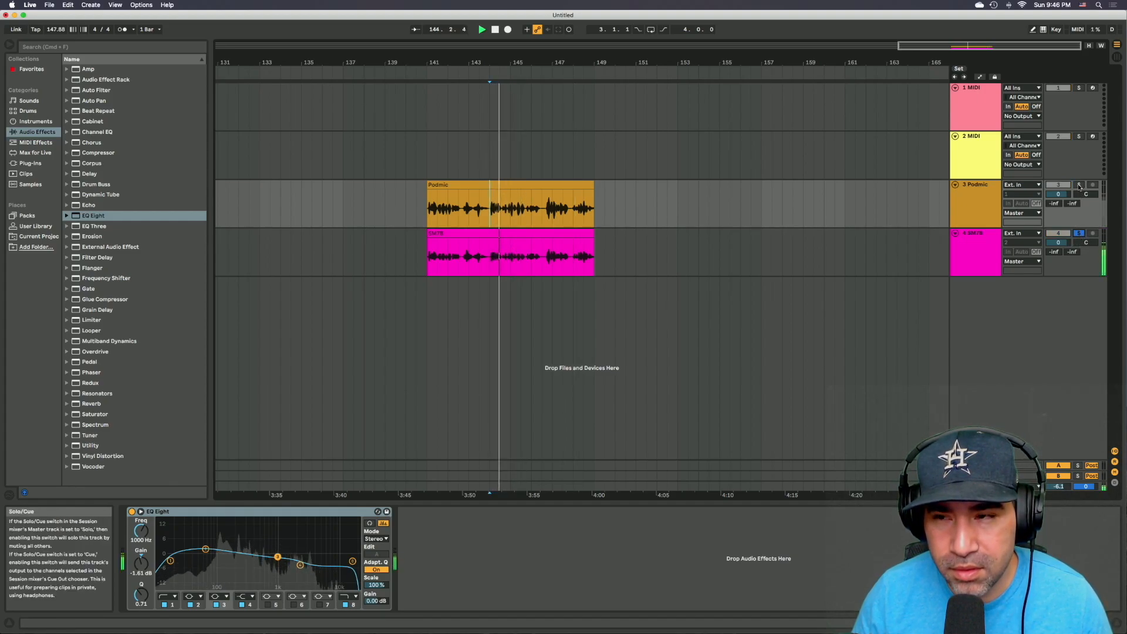
{"action": "left_click", "coordinate": [1080, 185]}
{"action": "key", "text": "space"}
{"action": "key", "text": "space"}
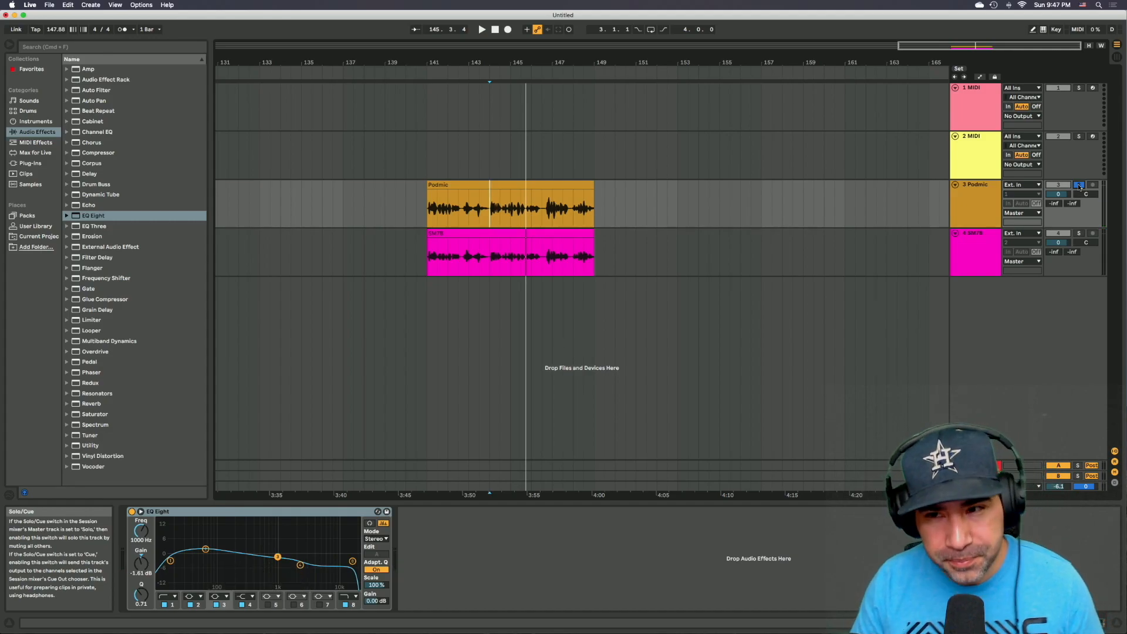
{"action": "key", "text": "space"}
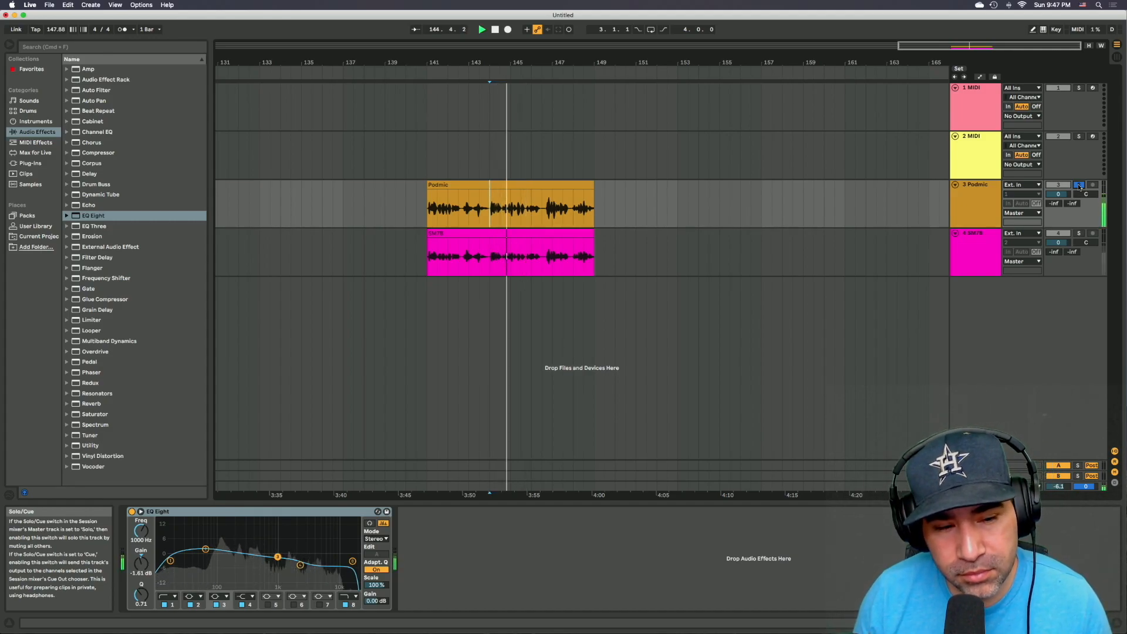
{"action": "left_click", "coordinate": [1079, 233]}
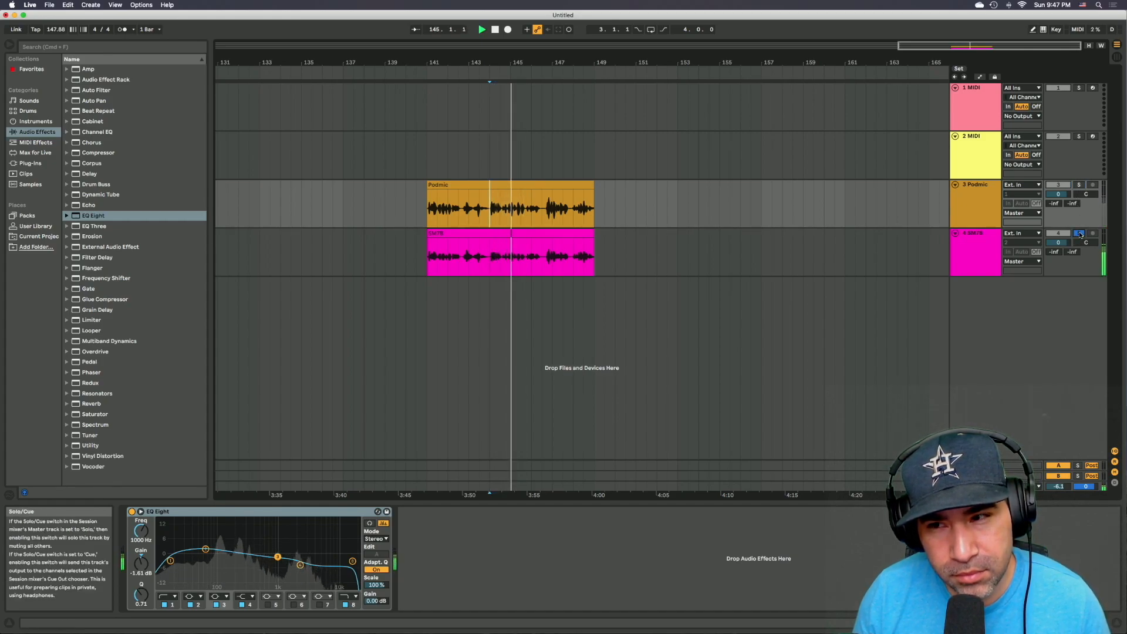
{"action": "left_click", "coordinate": [1079, 185]}
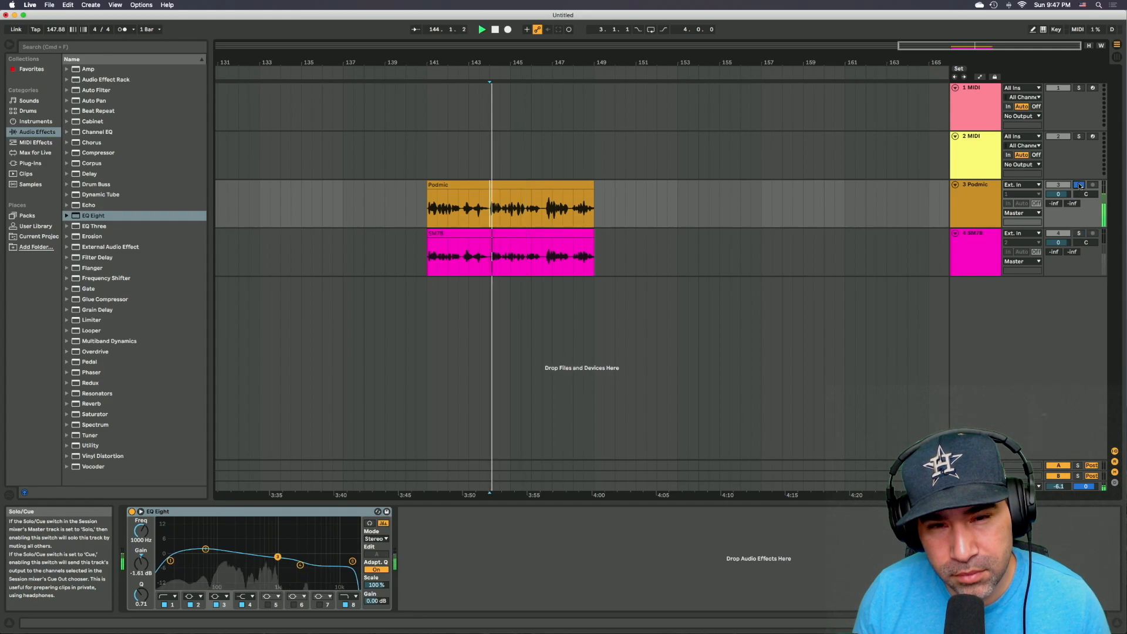
{"action": "key", "text": "space"}
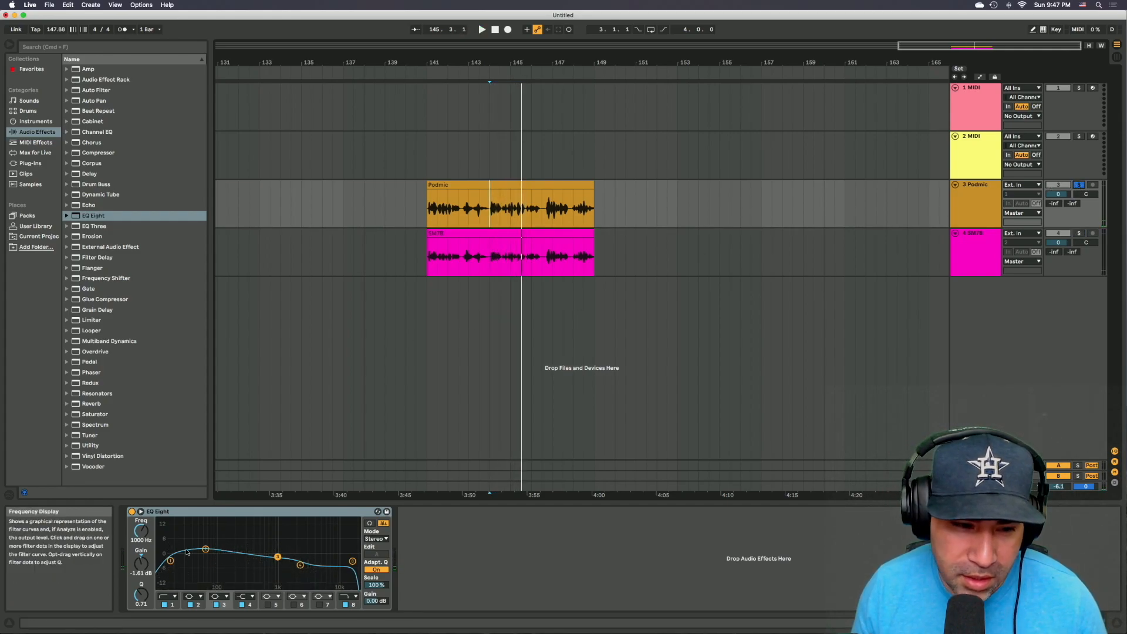
Step: Set band 2 of the Podmic's EQ Eight to 2.85 dB at 58.7 Hz and compare it with the SM7B in solo
{"action": "left_click", "coordinate": [205, 550]}
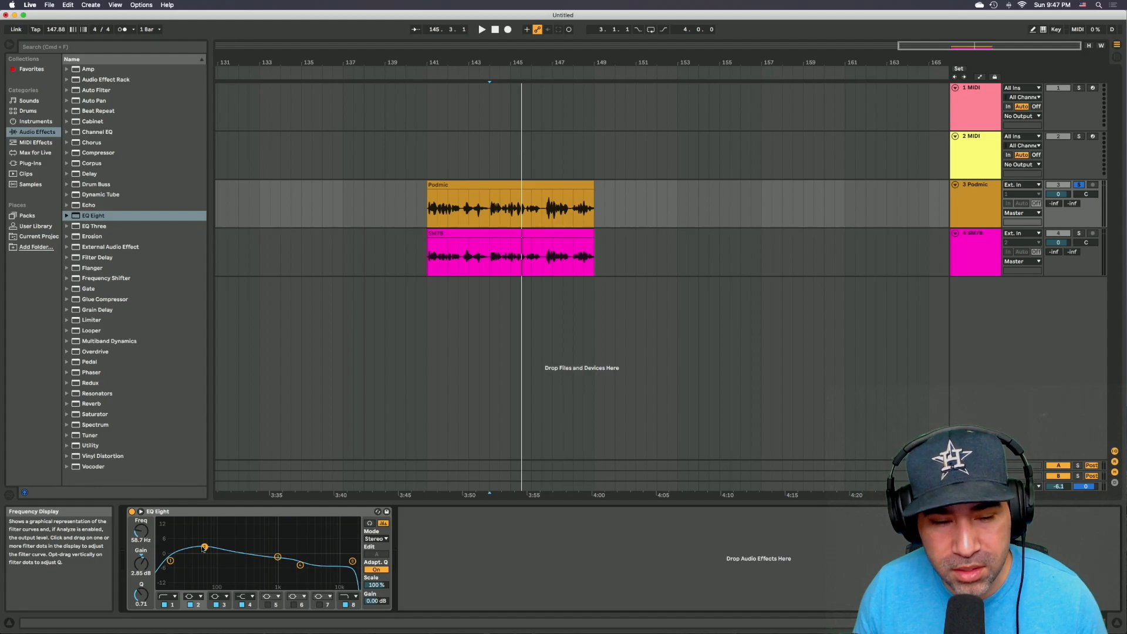
{"action": "key", "text": "space"}
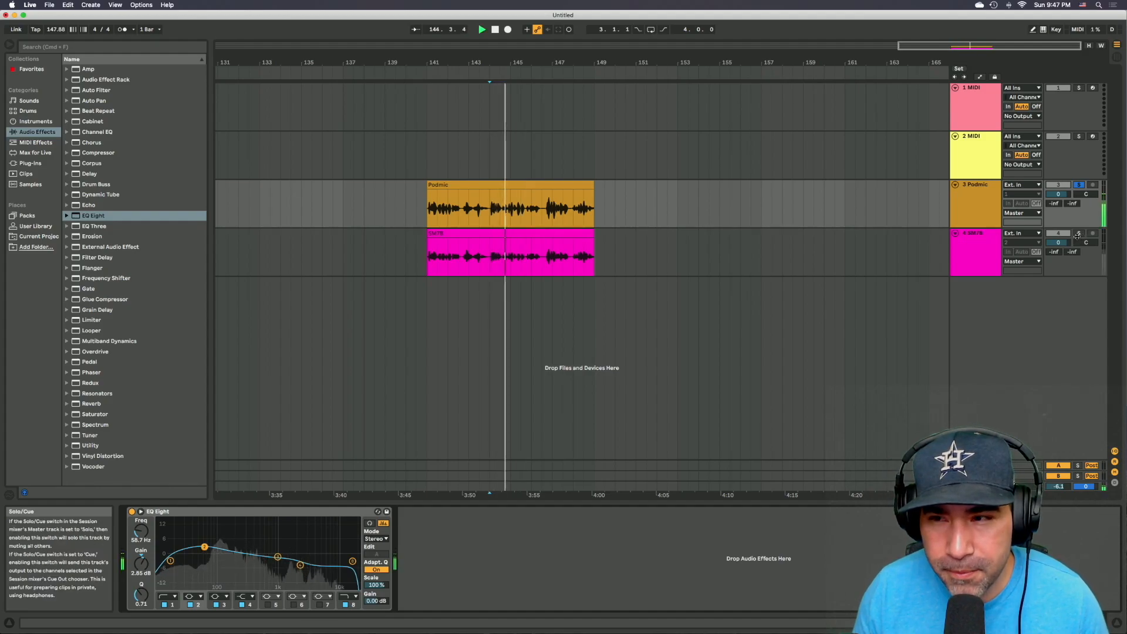
{"action": "left_click", "coordinate": [1079, 234]}
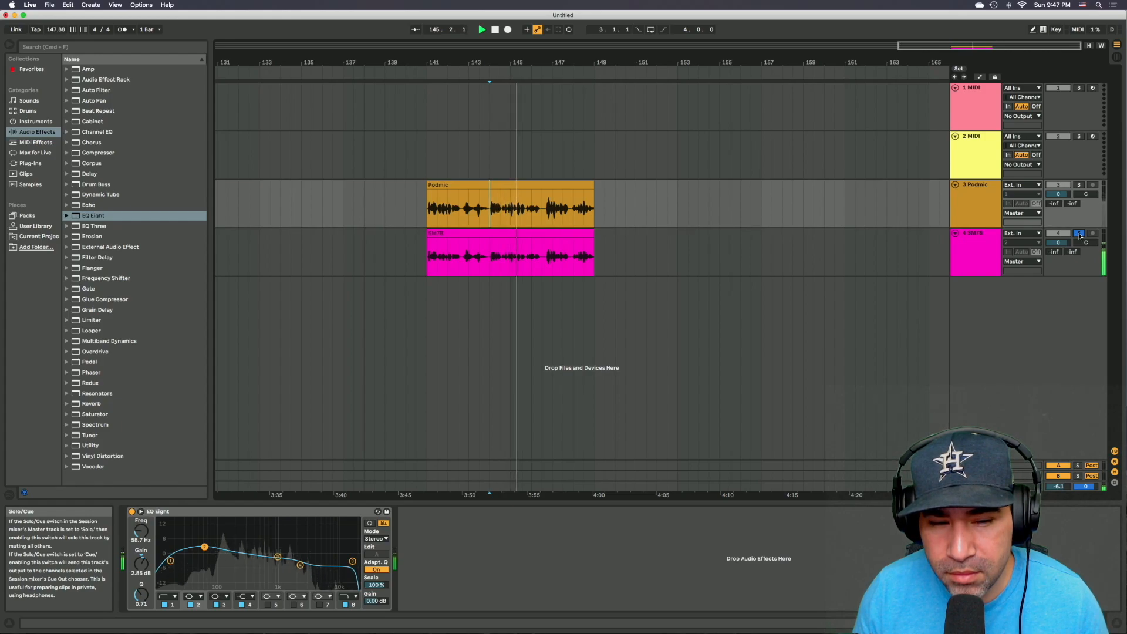
{"action": "key", "text": "space"}
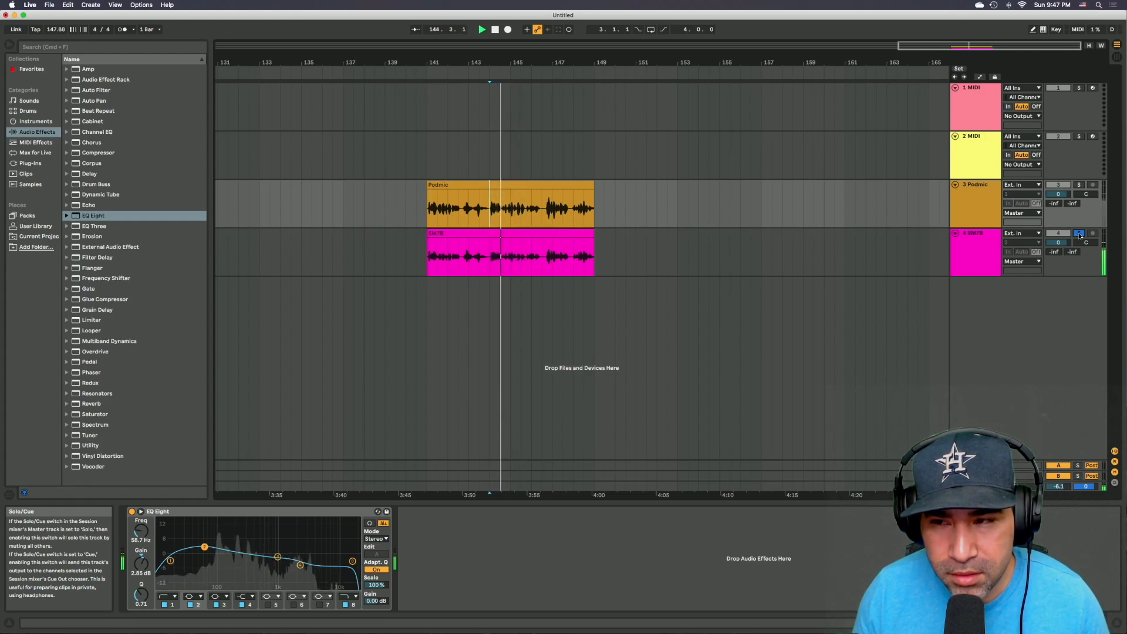
{"action": "left_click", "coordinate": [1078, 185]}
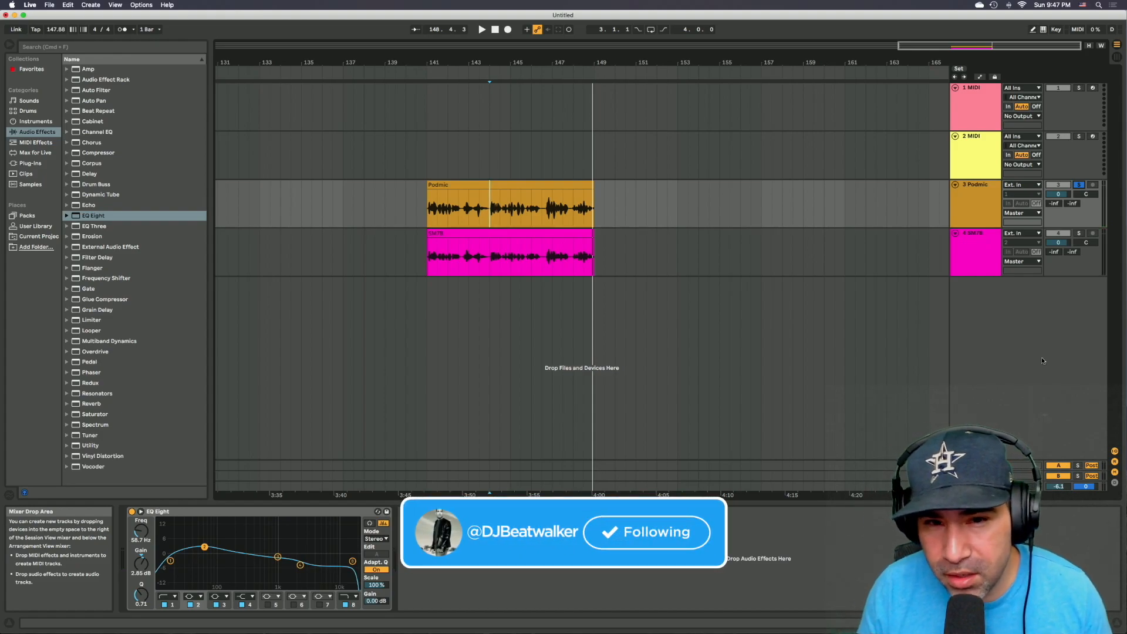
Step: Replay both microphone clips from bar 144, switching solo between SM7B and Podmic, and review the Podmic's EQ Eight curve
{"action": "left_click", "coordinate": [1080, 233]}
{"action": "key", "text": "space"}
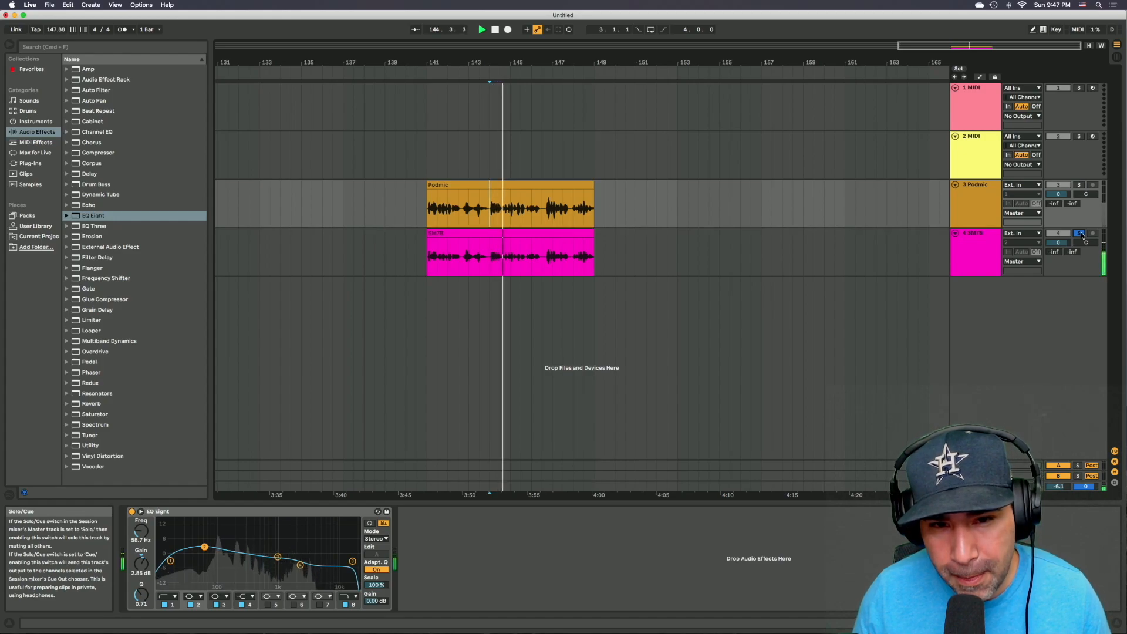
{"action": "left_click", "coordinate": [1079, 185]}
{"action": "left_click", "coordinate": [1080, 234]}
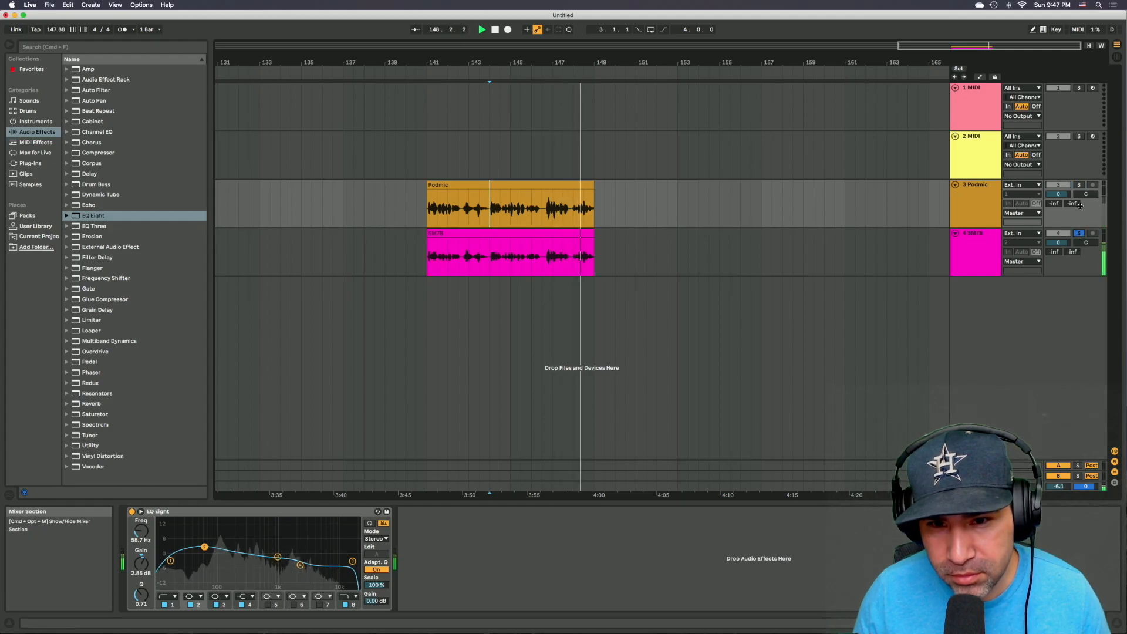
{"action": "key", "text": "space"}
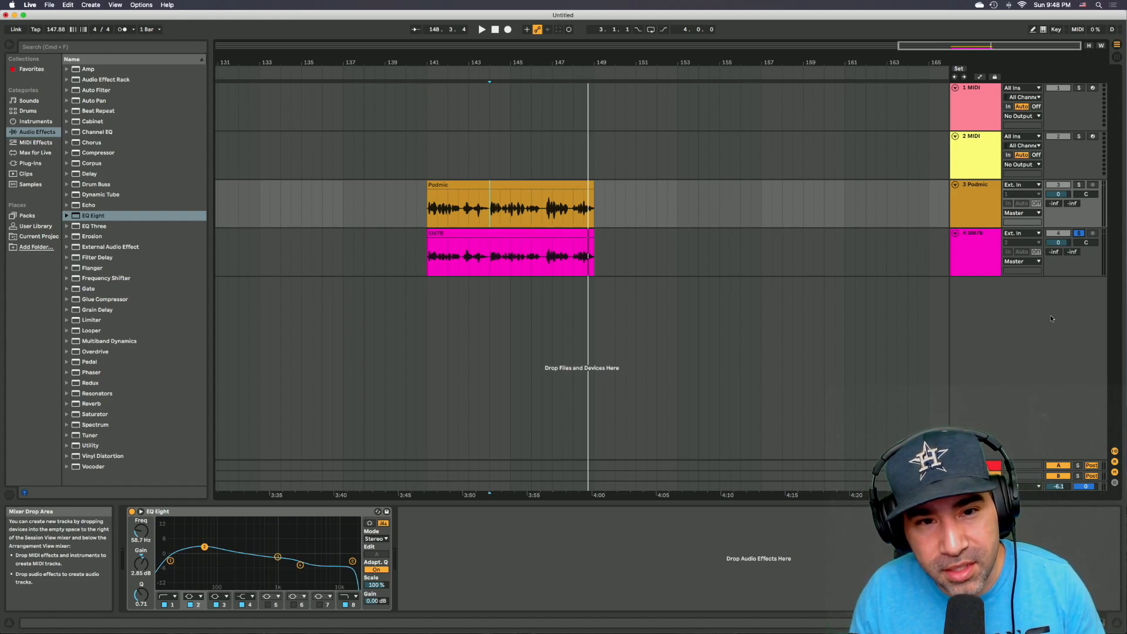
{"action": "key", "text": "space"}
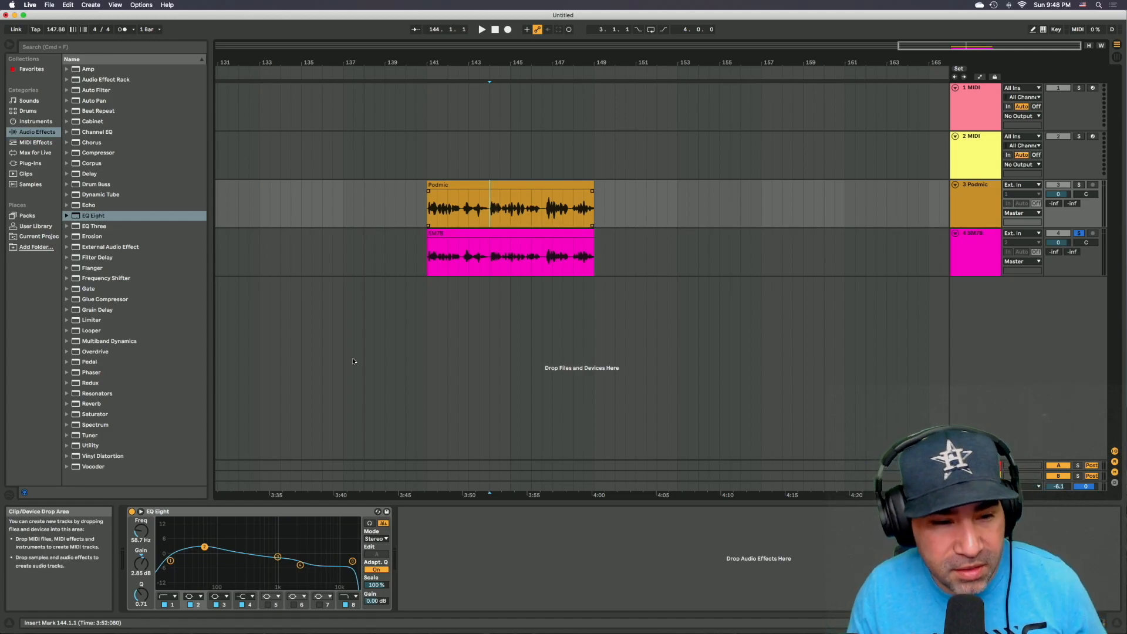
{"action": "left_click", "coordinate": [295, 513]}
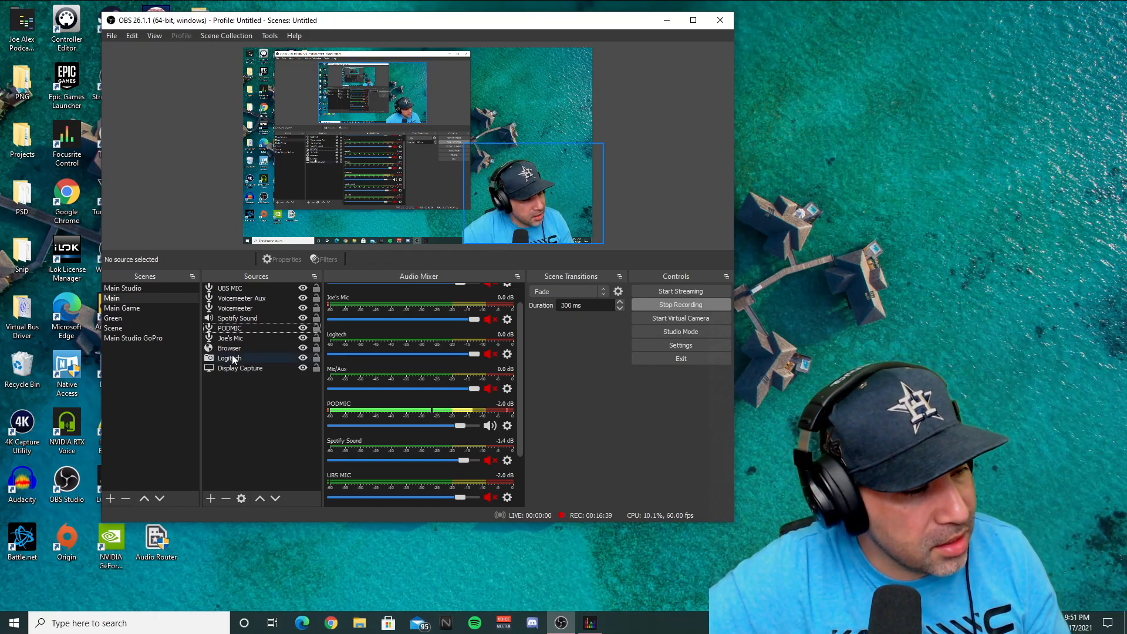
Step: In OBS, open the filters of the PODMIC source and bring up the TDR Nova interface of its VST 2.x Plug-in filter
{"action": "right_click", "coordinate": [226, 327]}
{"action": "left_click", "coordinate": [252, 308]}
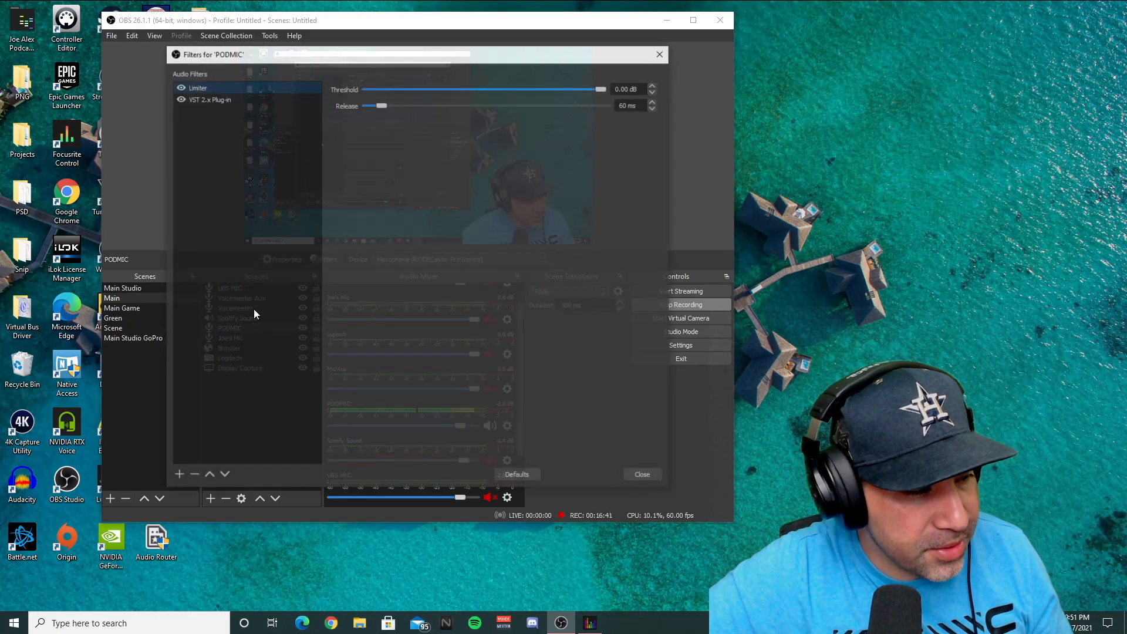
{"action": "left_click", "coordinate": [219, 100]}
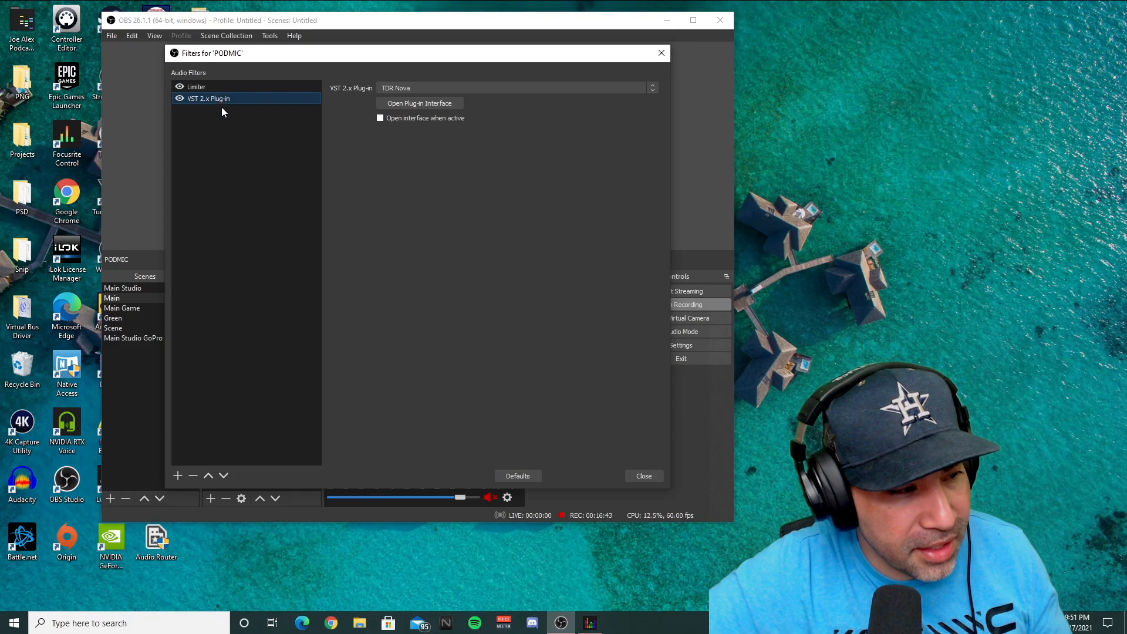
{"action": "left_click", "coordinate": [411, 103]}
{"action": "left_click_drag", "start_coordinate": [536, 166], "coordinate": [388, 132]}
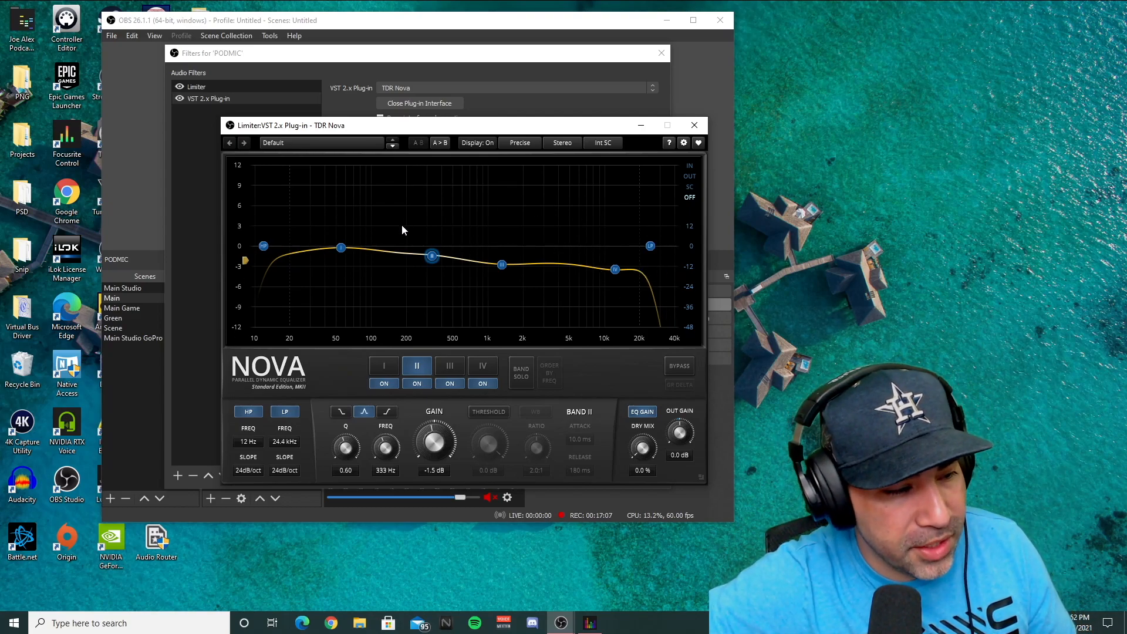
Step: Switch TDR Nova's high-pass and low-pass filters off and back on, and reposition the plug-in window
{"action": "left_click", "coordinate": [252, 412]}
{"action": "left_click", "coordinate": [252, 413]}
{"action": "left_click", "coordinate": [283, 413]}
{"action": "left_click", "coordinate": [284, 414]}
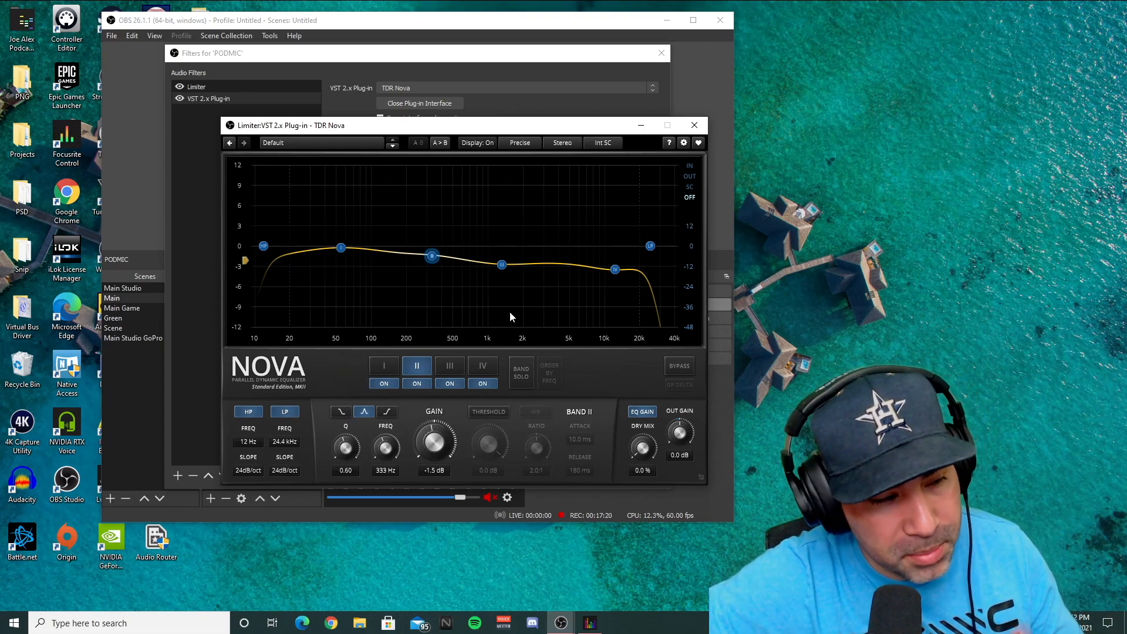
{"action": "left_click_drag", "start_coordinate": [551, 130], "coordinate": [561, 169]}
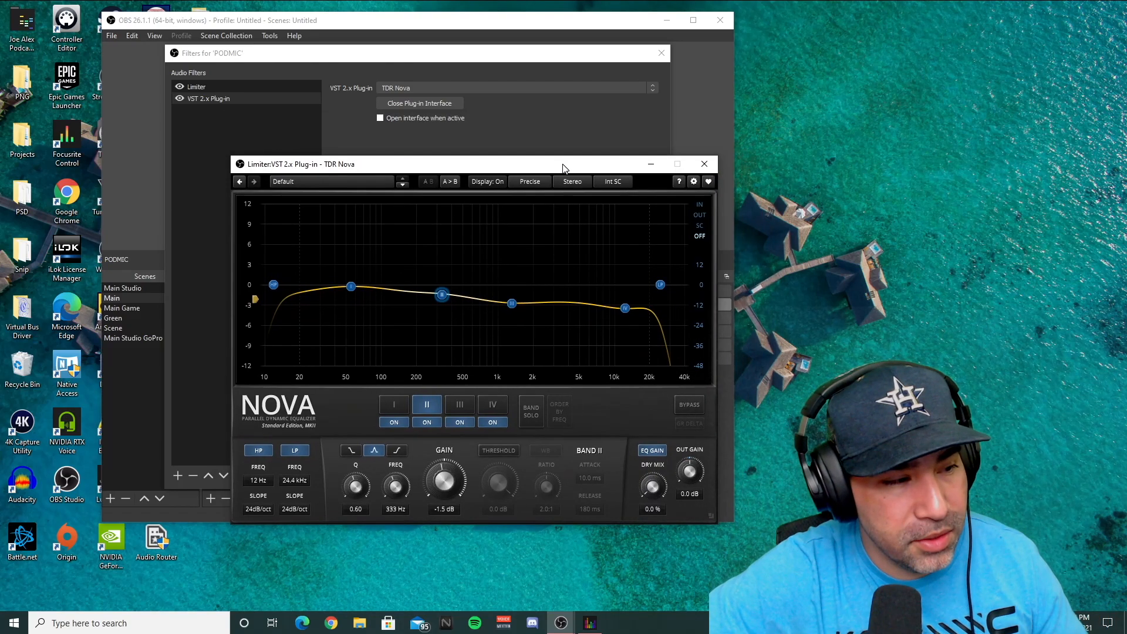